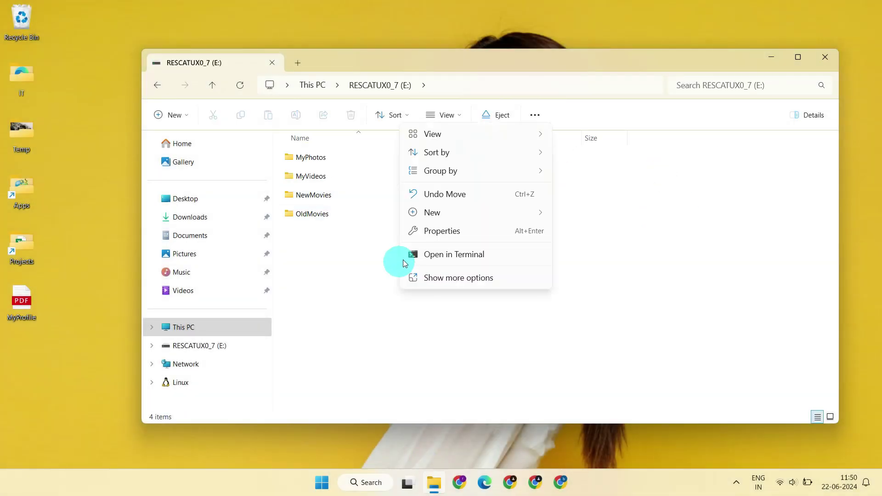
Step: Confirm the E: drive rejects a new folder and a desktop PDF with write-protection errors
{"action": "left_click", "coordinate": [432, 213]}
{"action": "left_click", "coordinate": [586, 209]}
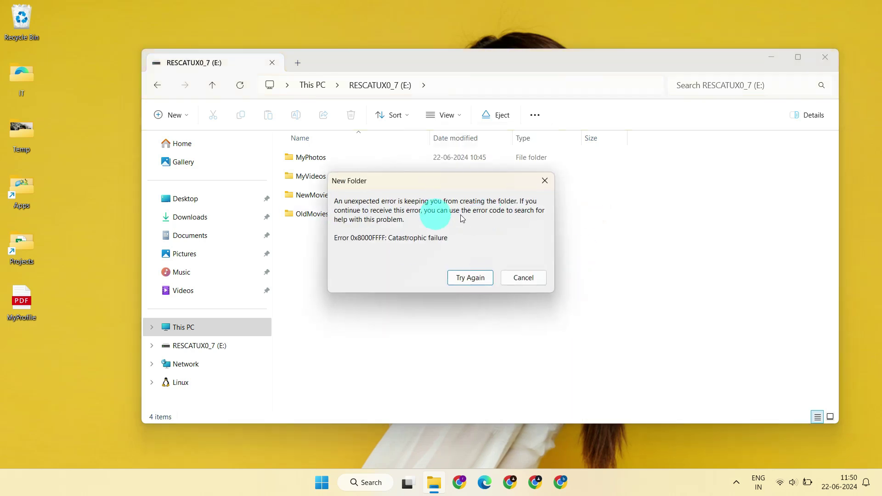
{"action": "left_click", "coordinate": [523, 278]}
{"action": "left_click_drag", "start_coordinate": [21, 304], "coordinate": [315, 283]}
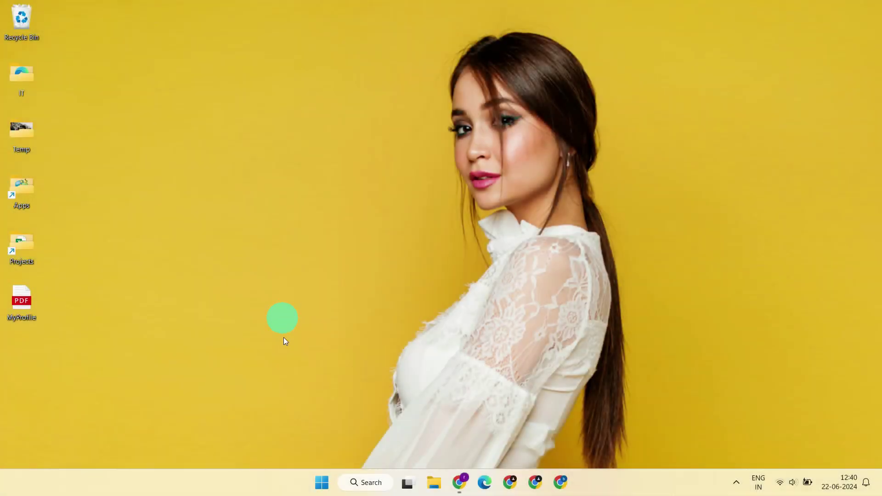
{"action": "right_click", "coordinate": [322, 482]}
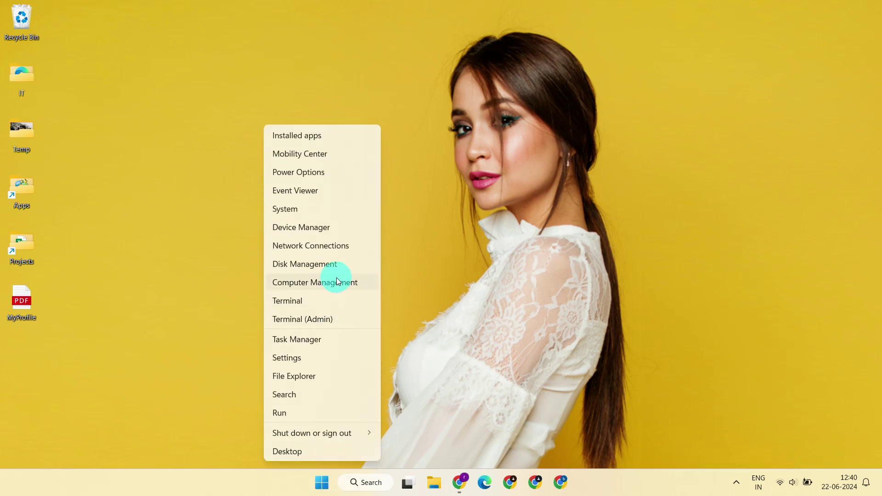
{"action": "left_click", "coordinate": [333, 264]}
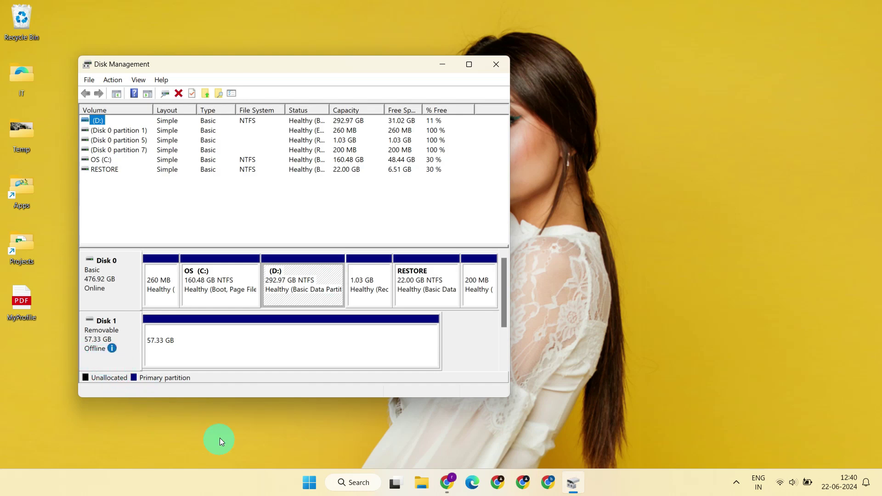
{"action": "left_click", "coordinate": [497, 64]}
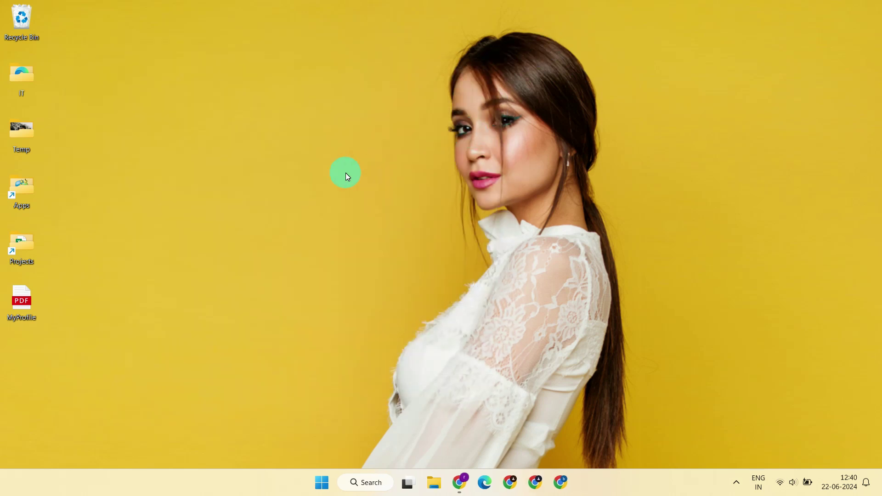
Step: Download the DiskGenius installer DGEngSetup5601565.exe from diskgenius.com in Chrome
{"action": "left_click", "coordinate": [461, 483]}
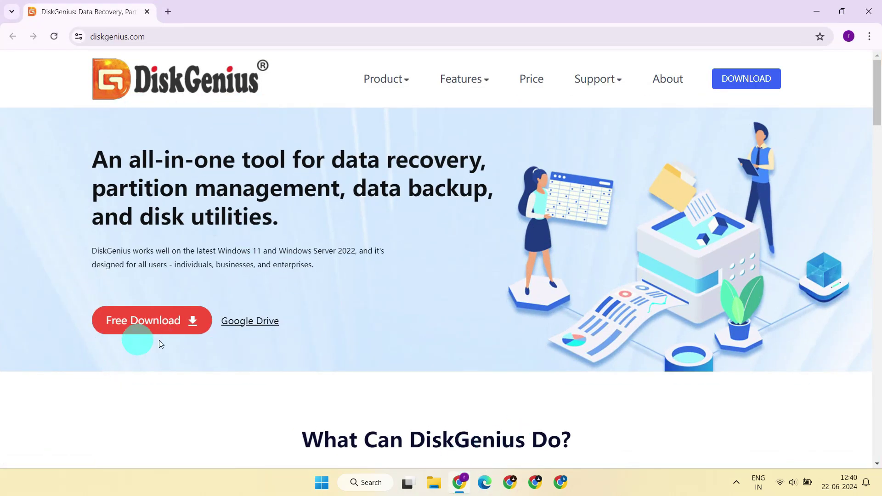
{"action": "left_click", "coordinate": [161, 322]}
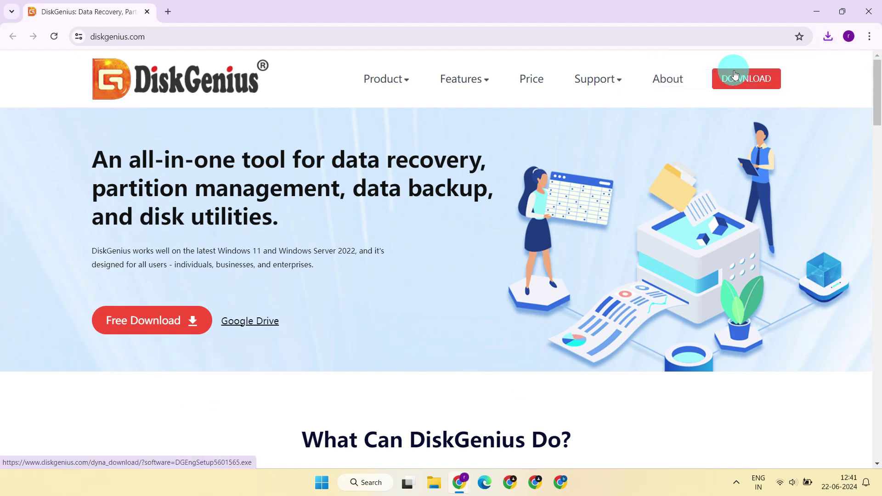
Step: Install DiskGenius in English to the default folder, skipping the website, and launch it
{"action": "left_click", "coordinate": [816, 12]}
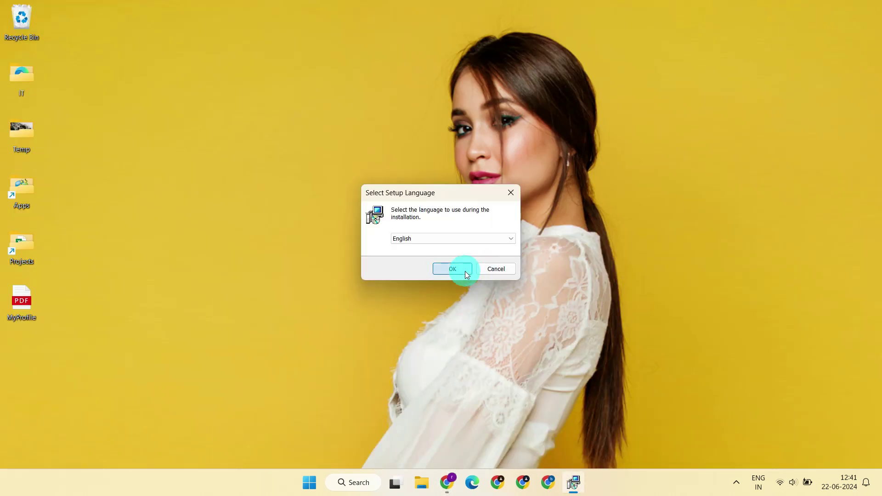
{"action": "left_click", "coordinate": [443, 269]}
{"action": "left_click", "coordinate": [353, 289]}
{"action": "left_click", "coordinate": [499, 330]}
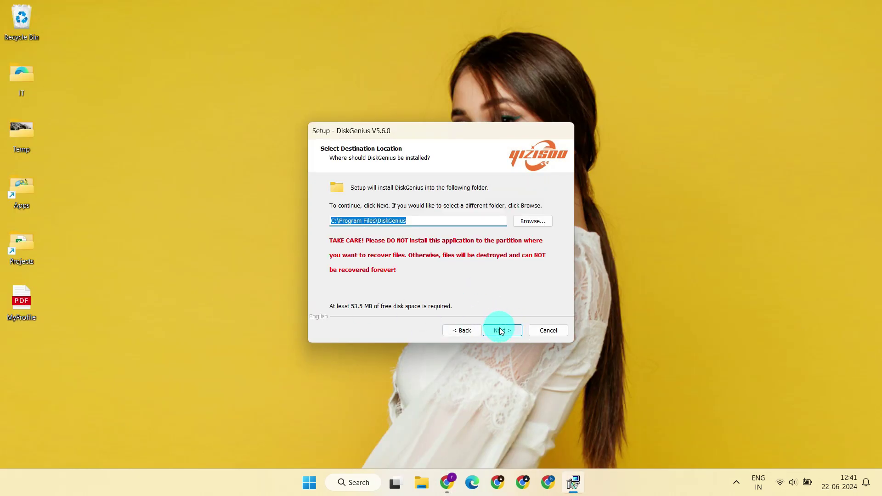
{"action": "left_click", "coordinate": [503, 330]}
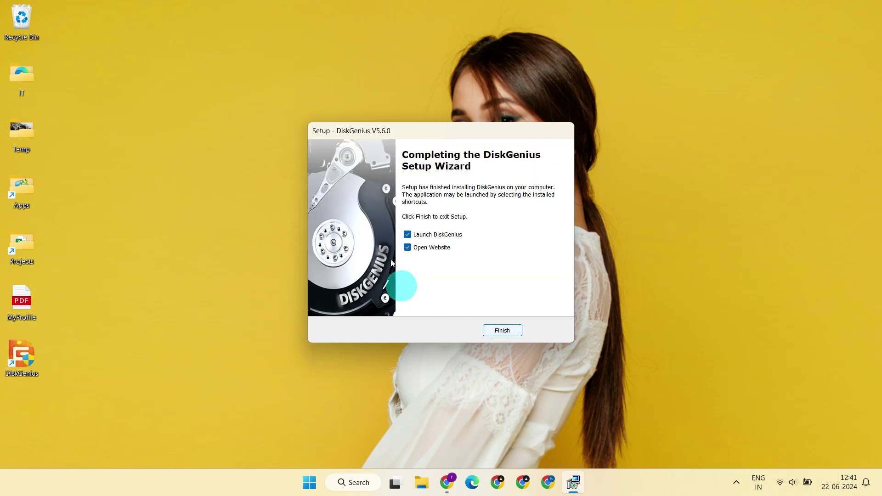
{"action": "left_click", "coordinate": [407, 248]}
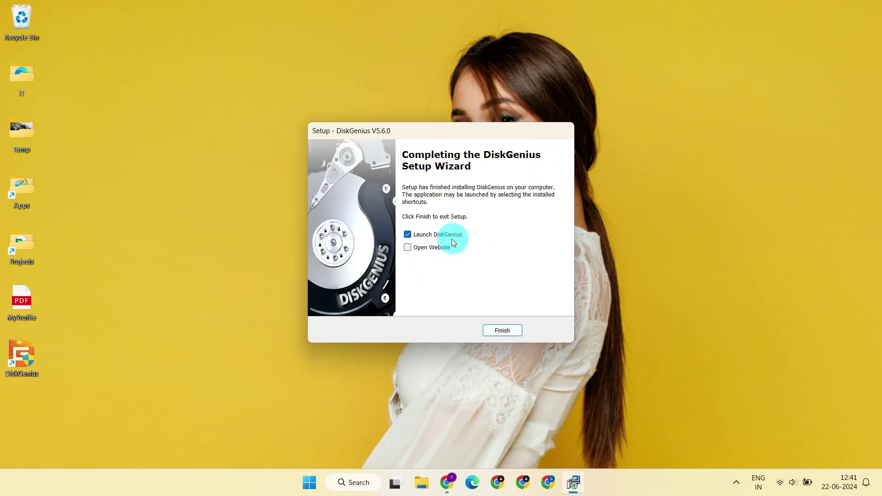
{"action": "left_click", "coordinate": [514, 331]}
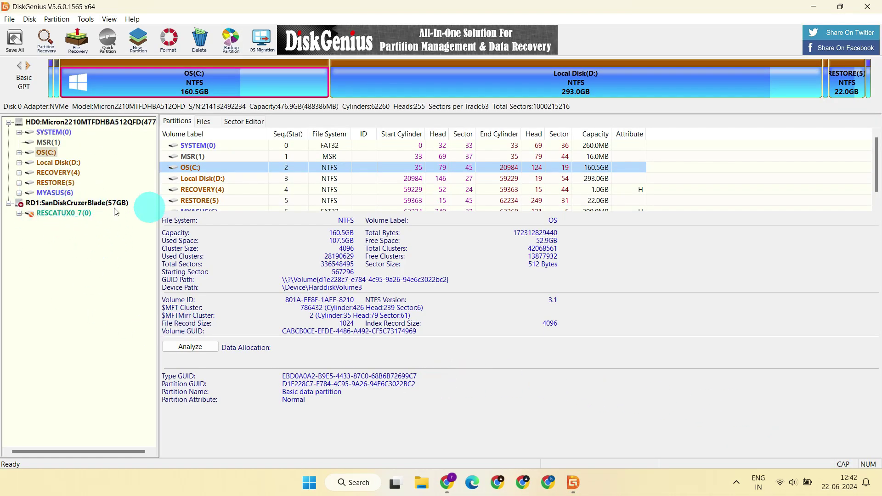
Step: Inspect the SanDisk Cruzer Blade disk and clear its read-only state
{"action": "left_click", "coordinate": [93, 203]}
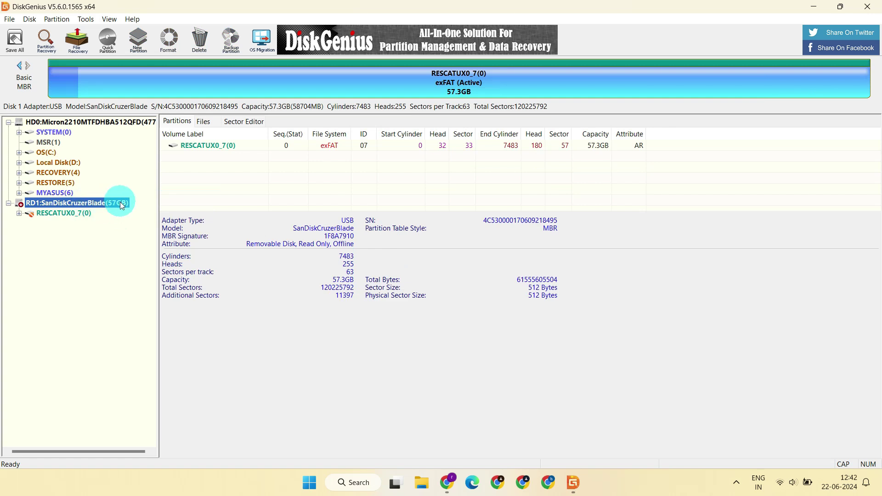
{"action": "left_click", "coordinate": [80, 215]}
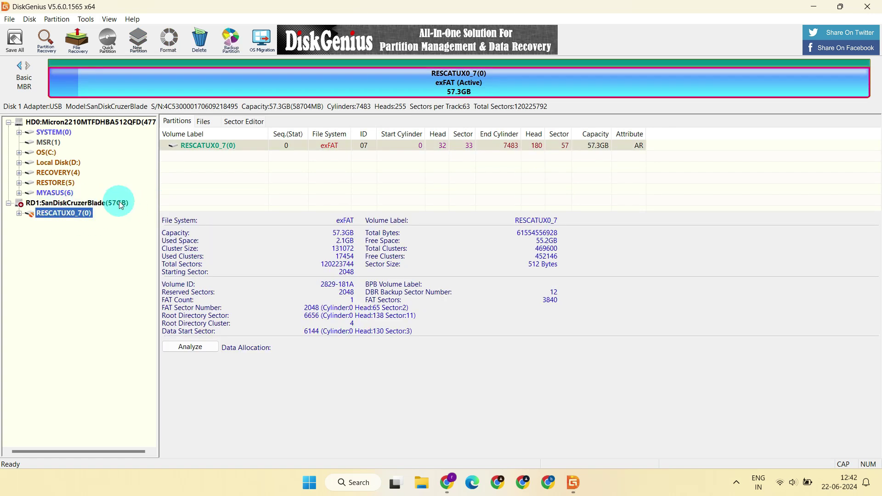
{"action": "left_click", "coordinate": [109, 204]}
{"action": "right_click", "coordinate": [104, 204]}
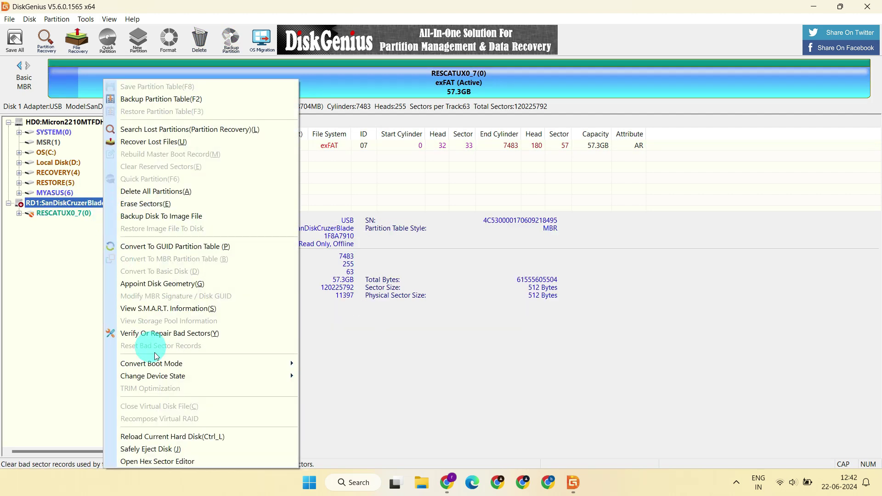
{"action": "mouse_move", "coordinate": [154, 375]}
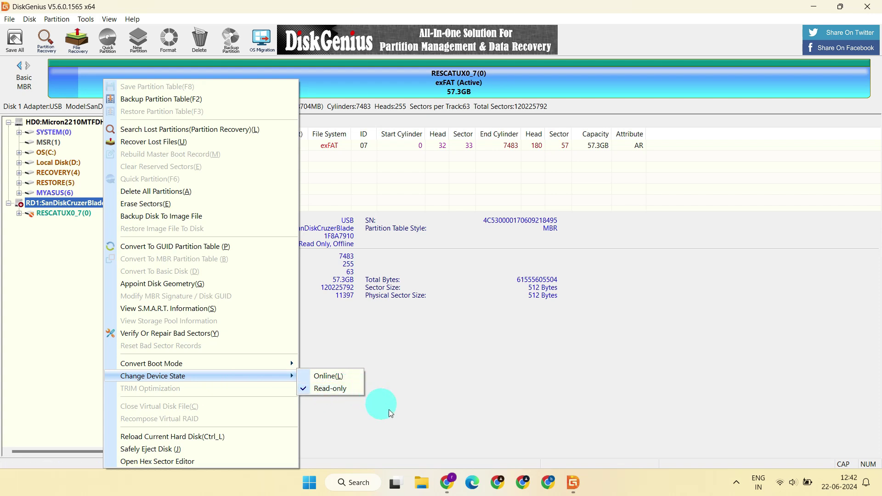
{"action": "left_click", "coordinate": [341, 390]}
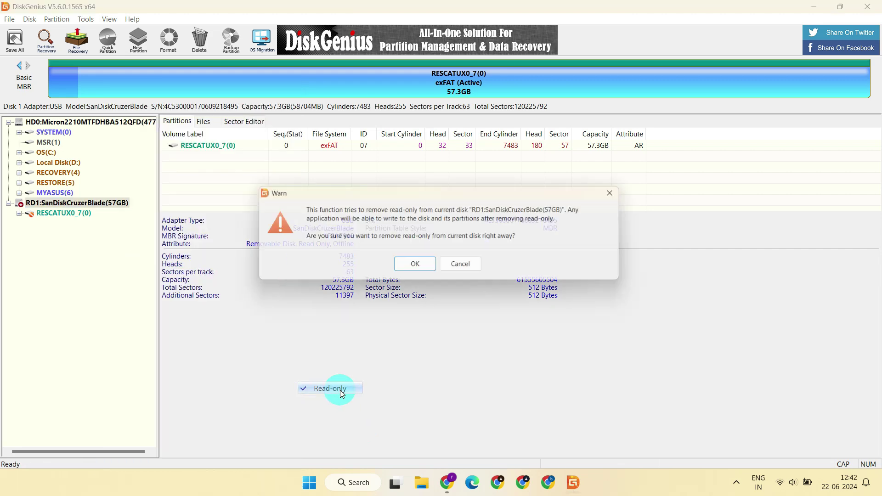
{"action": "left_click", "coordinate": [416, 267]}
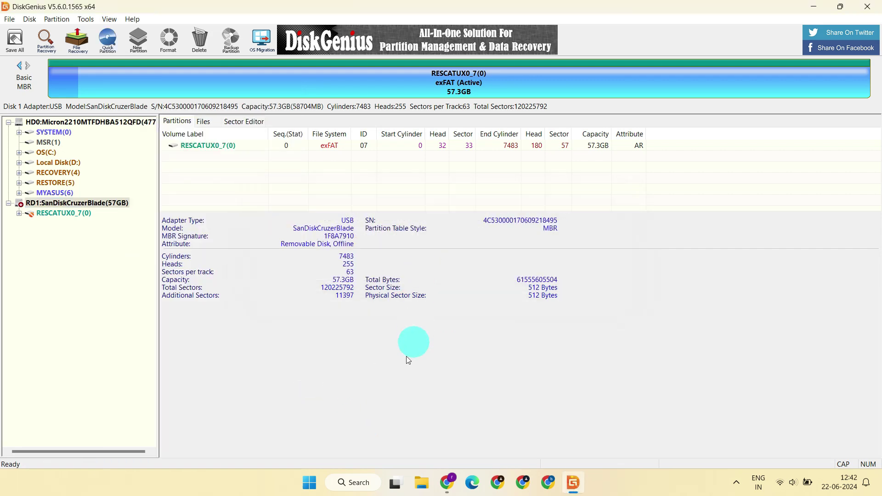
Step: Bring the SanDisk disk online as E: and close DiskGenius
{"action": "right_click", "coordinate": [104, 205]}
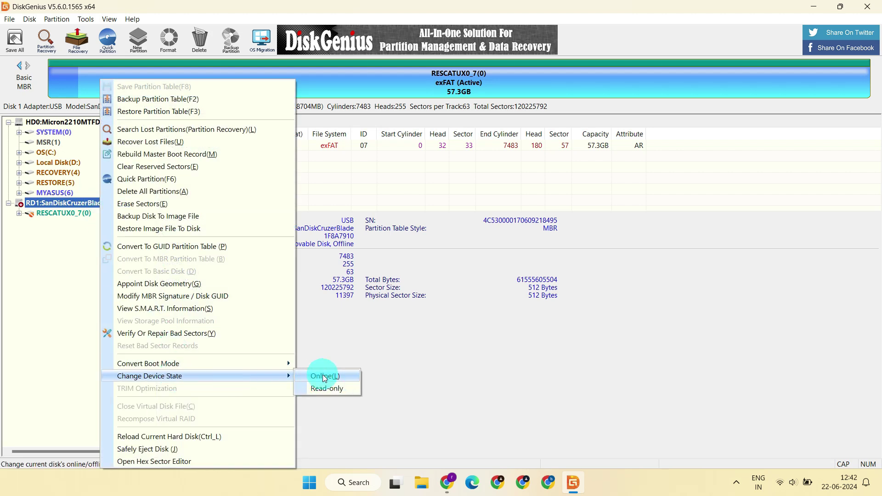
{"action": "left_click", "coordinate": [346, 373]}
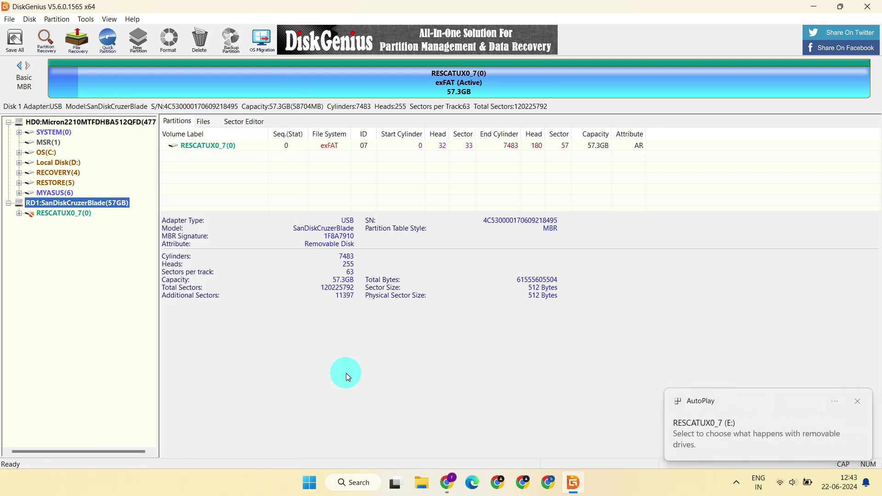
{"action": "left_click", "coordinate": [867, 6]}
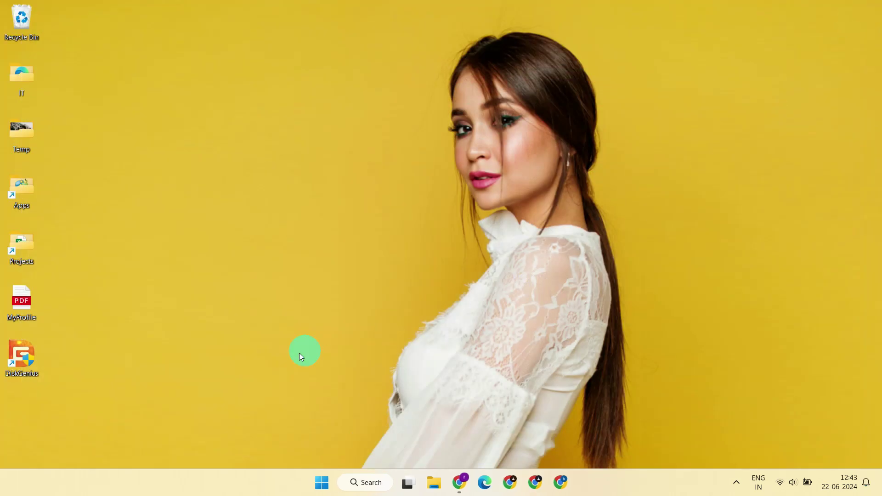
{"action": "double_click", "coordinate": [31, 359]}
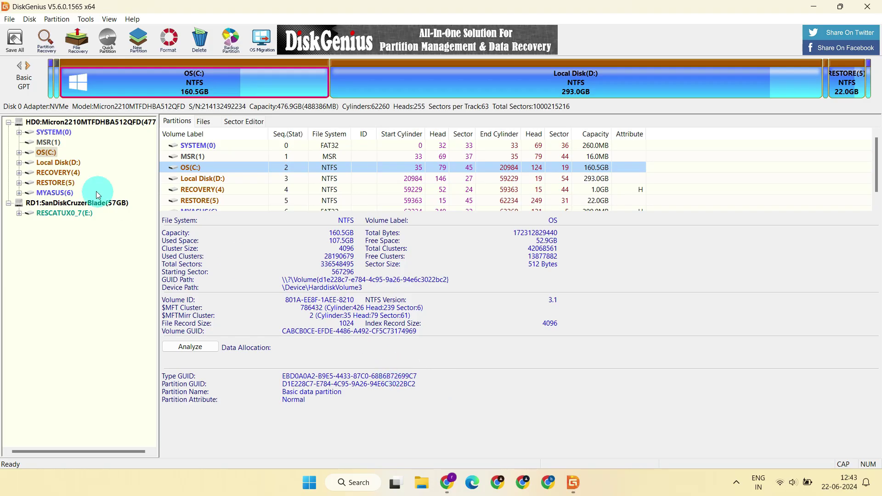
{"action": "left_click", "coordinate": [78, 202]}
{"action": "right_click", "coordinate": [77, 202]}
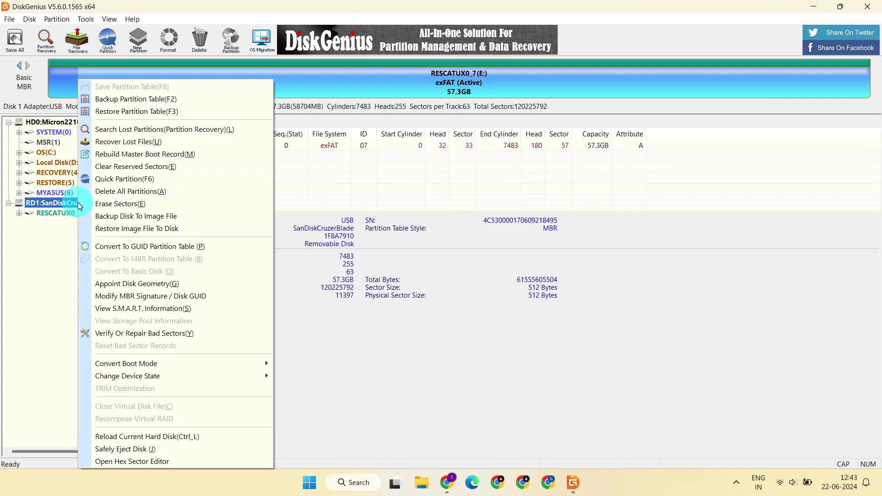
{"action": "mouse_move", "coordinate": [127, 375]}
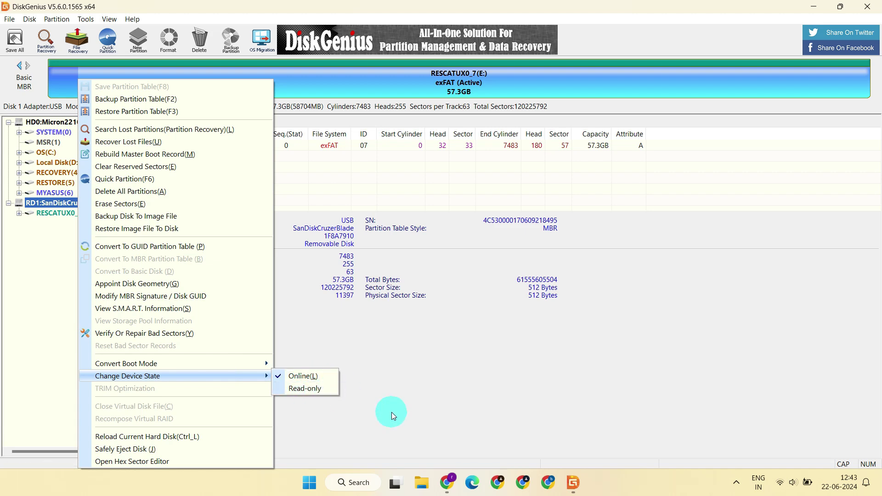
{"action": "left_click", "coordinate": [687, 140]}
Step: Open the RESCATUX0_7 (E:) drive in File Explorer and create a new folder there
{"action": "left_click", "coordinate": [866, 6]}
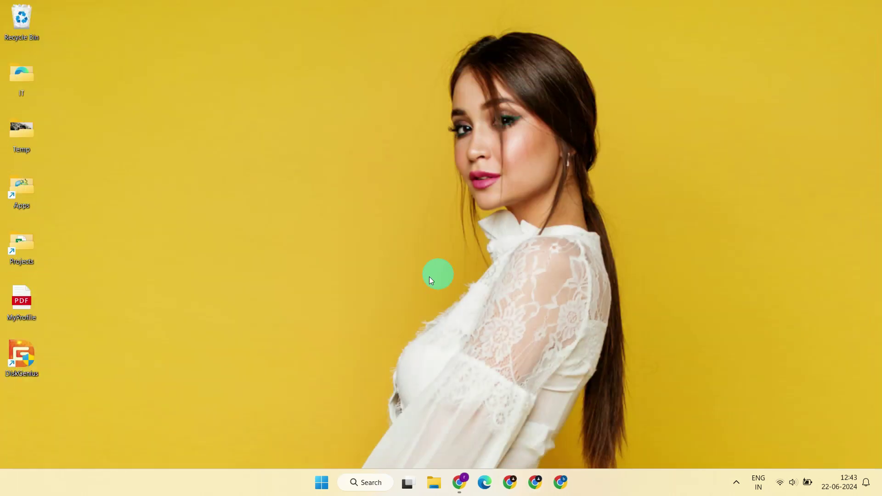
{"action": "left_click", "coordinate": [434, 482]}
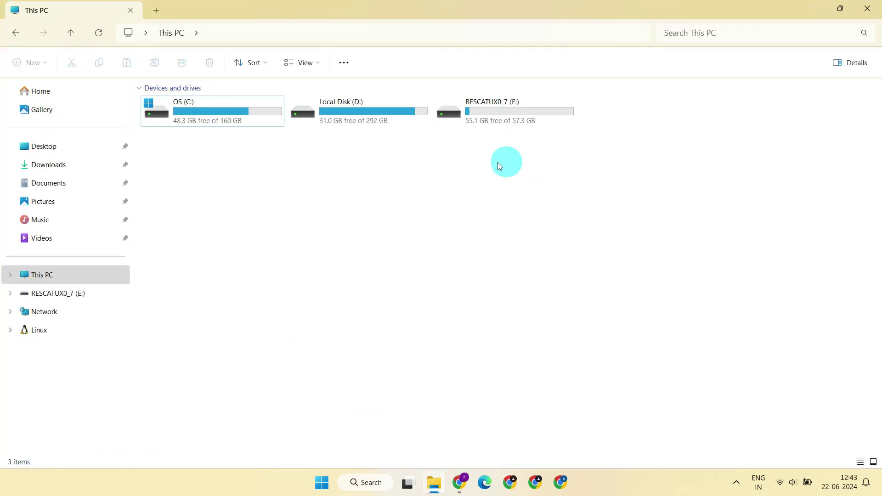
{"action": "double_click", "coordinate": [518, 111]}
{"action": "right_click", "coordinate": [191, 200]}
{"action": "left_click", "coordinate": [262, 287]}
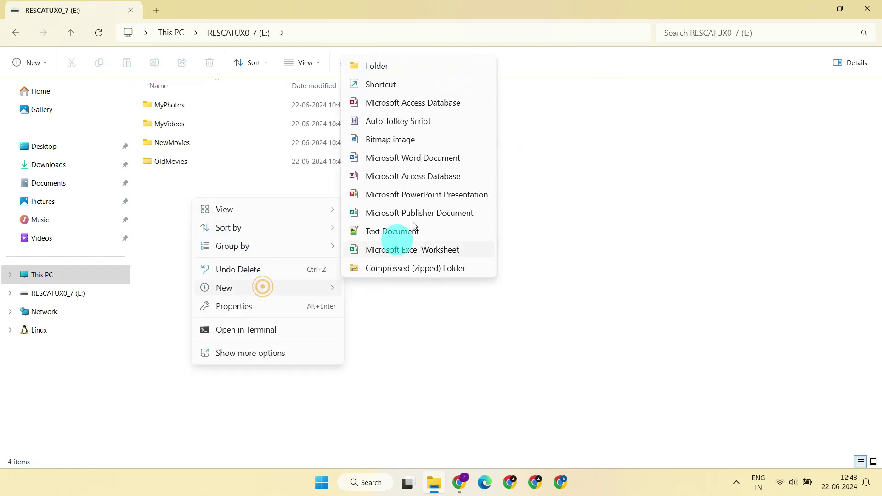
{"action": "left_click", "coordinate": [402, 64]}
{"action": "left_click", "coordinate": [280, 263]}
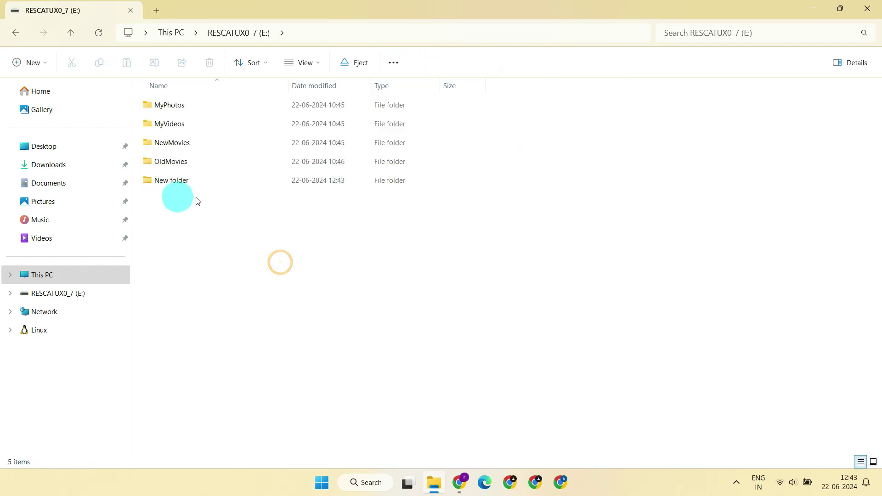
Step: Copy the MyProfile PDF from the desktop onto the E: drive
{"action": "left_click", "coordinate": [839, 8]}
{"action": "left_click_drag", "start_coordinate": [24, 306], "coordinate": [404, 291]}
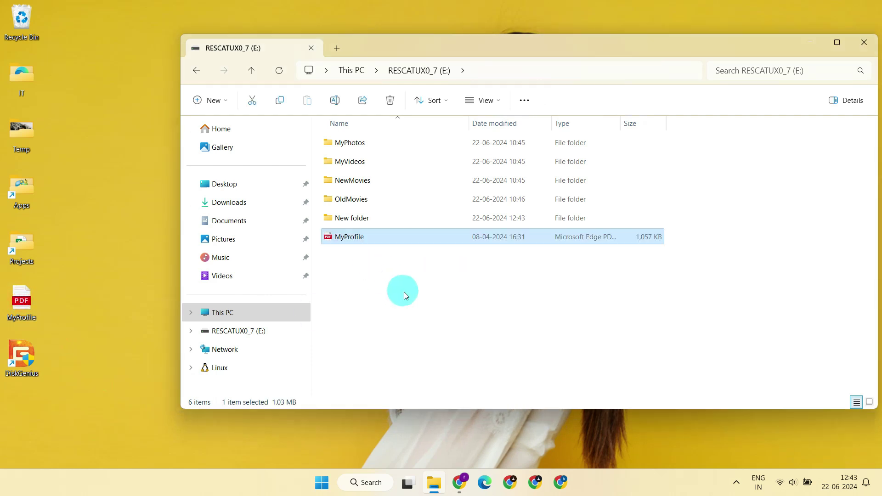
{"action": "left_click", "coordinate": [439, 310]}
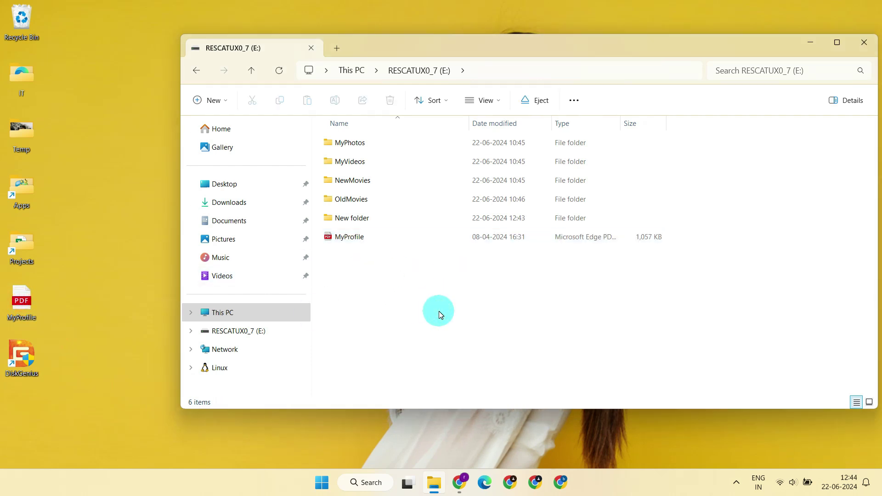
{"action": "left_click", "coordinate": [863, 43]}
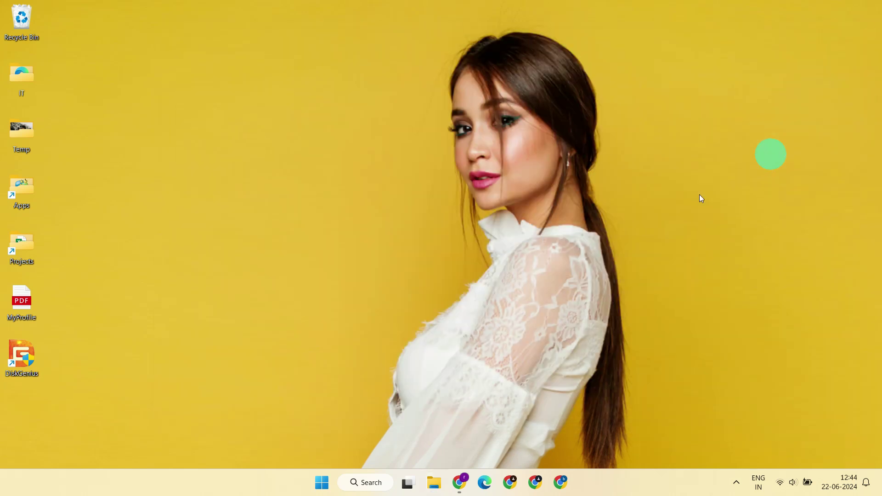